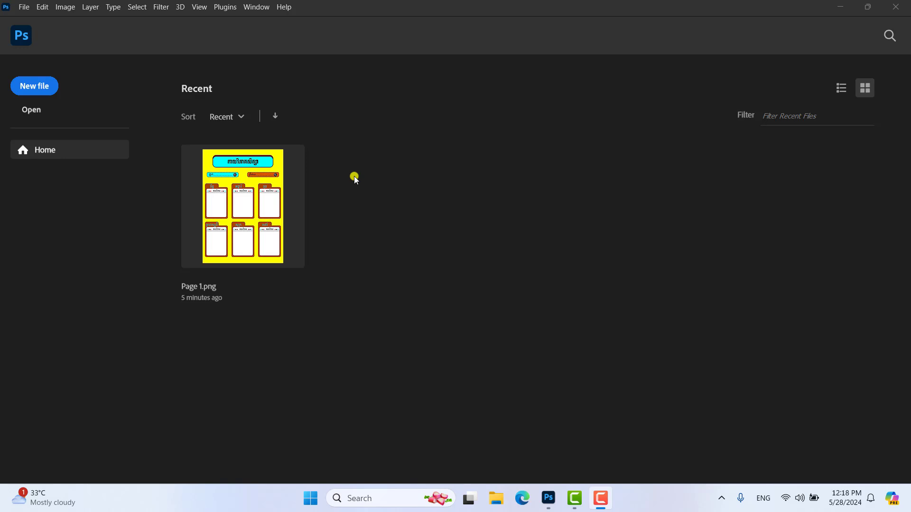
Open the Page 1.png timetable from Recent files and show the workspace list.
click(256, 189)
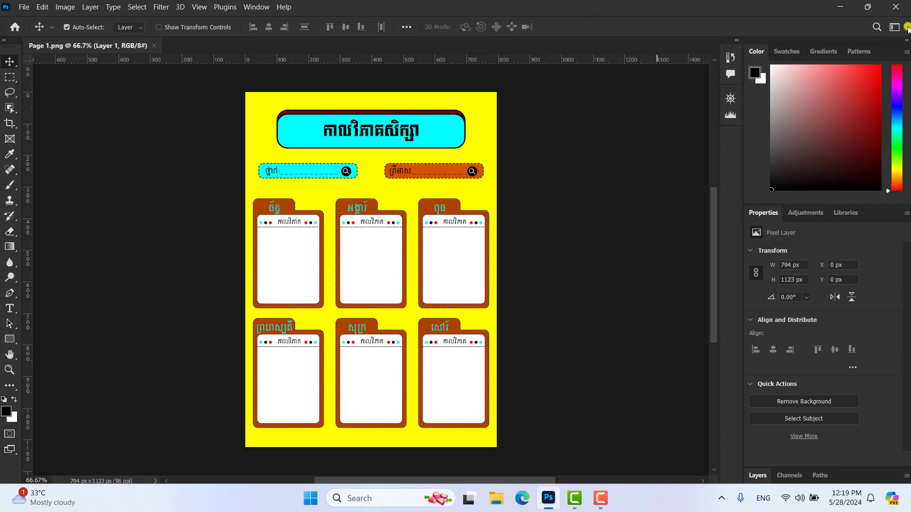
click(908, 28)
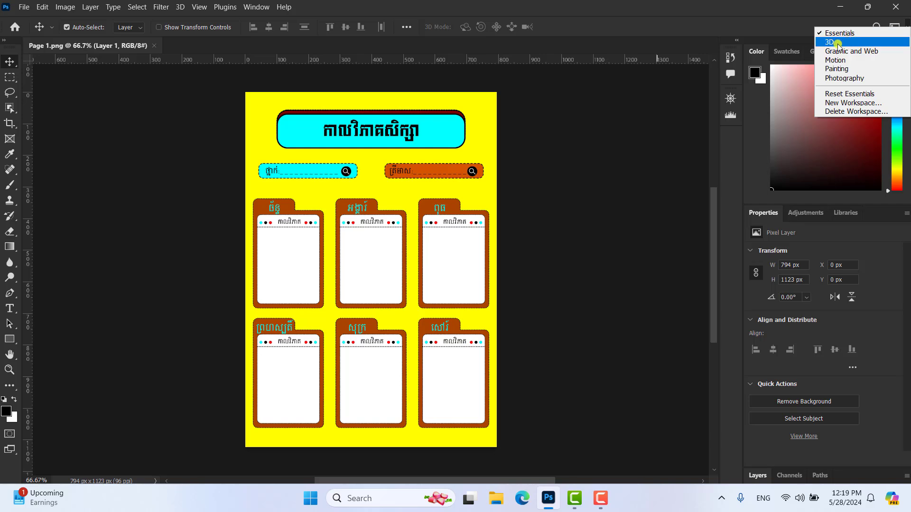
click(846, 42)
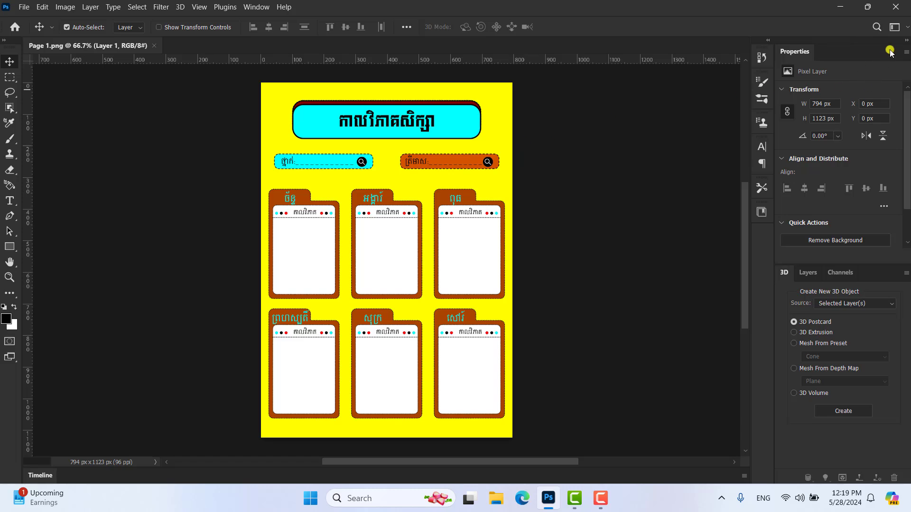
click(908, 27)
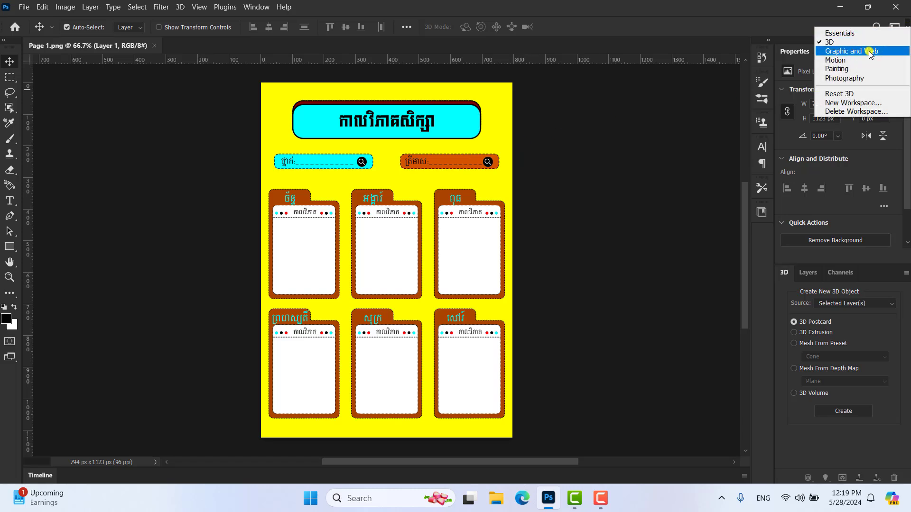
click(849, 51)
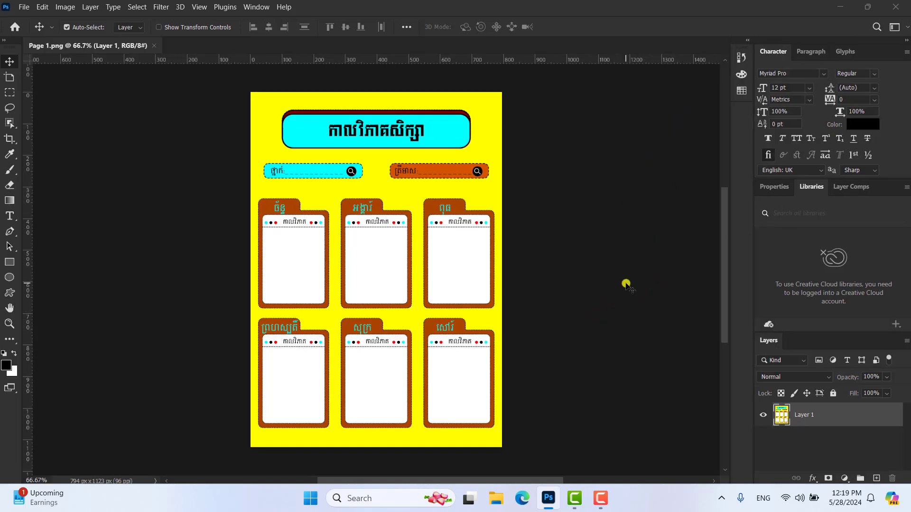
click(906, 27)
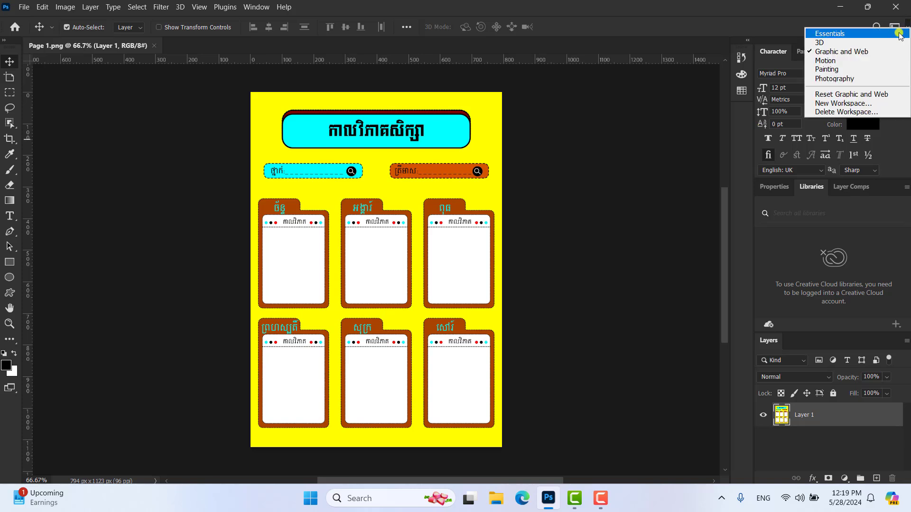
click(827, 61)
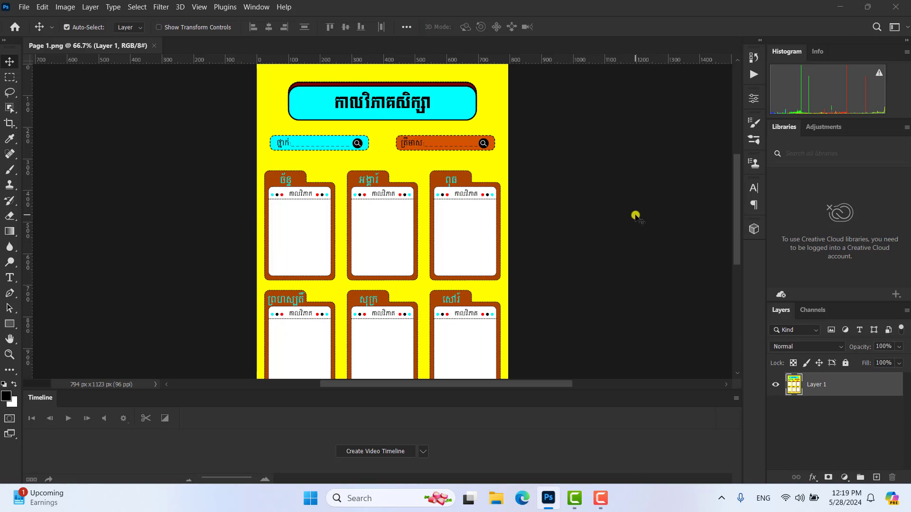
click(905, 28)
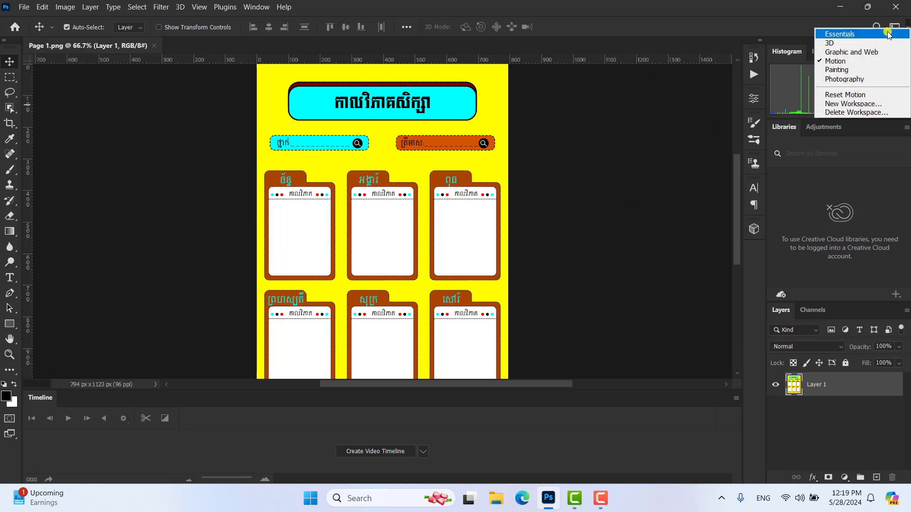
click(835, 35)
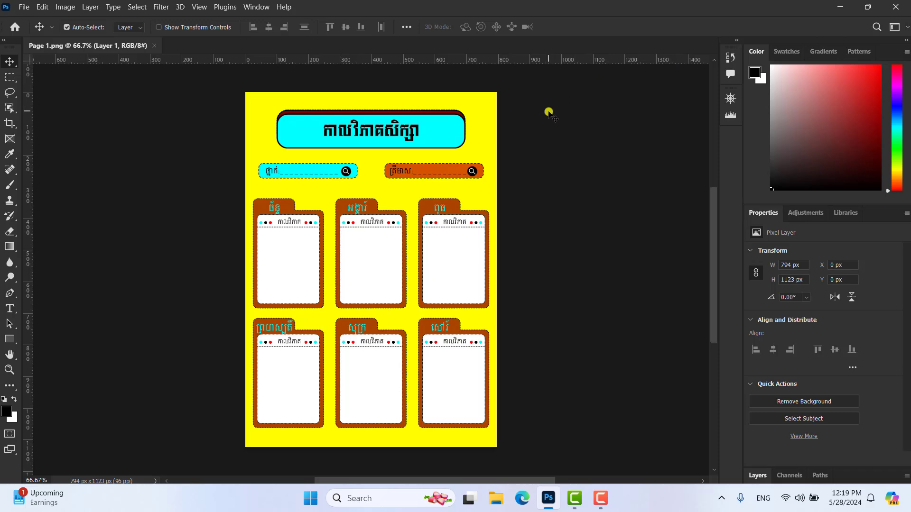
Switch to the Painting workspace from Window > Workspace, then dismiss the Window menu.
click(259, 7)
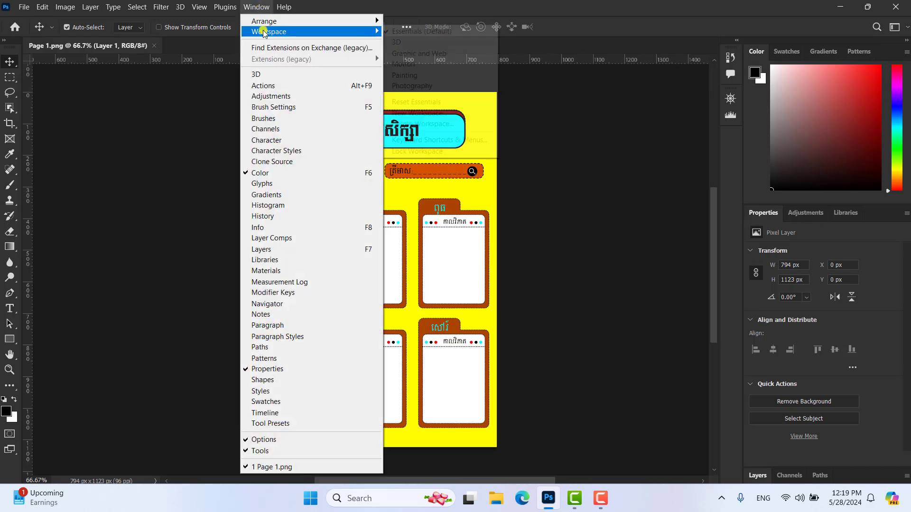
mouse_move(269, 31)
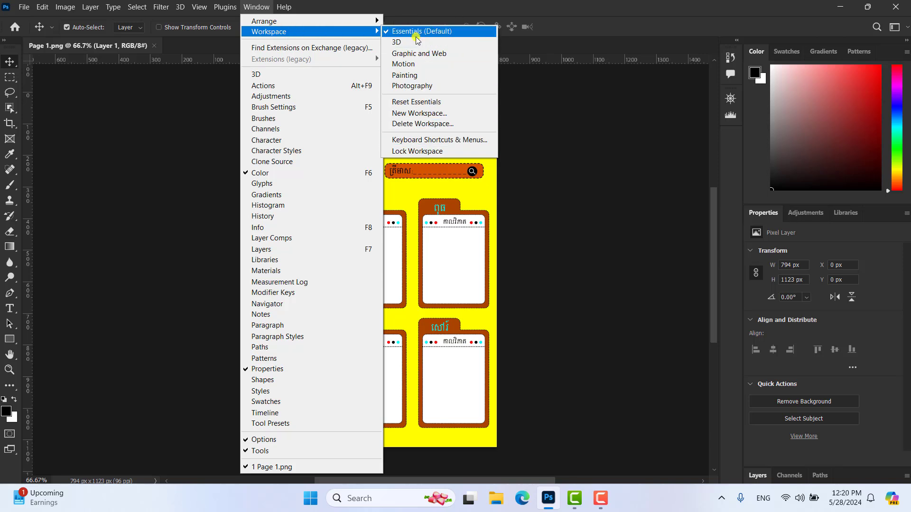
click(433, 77)
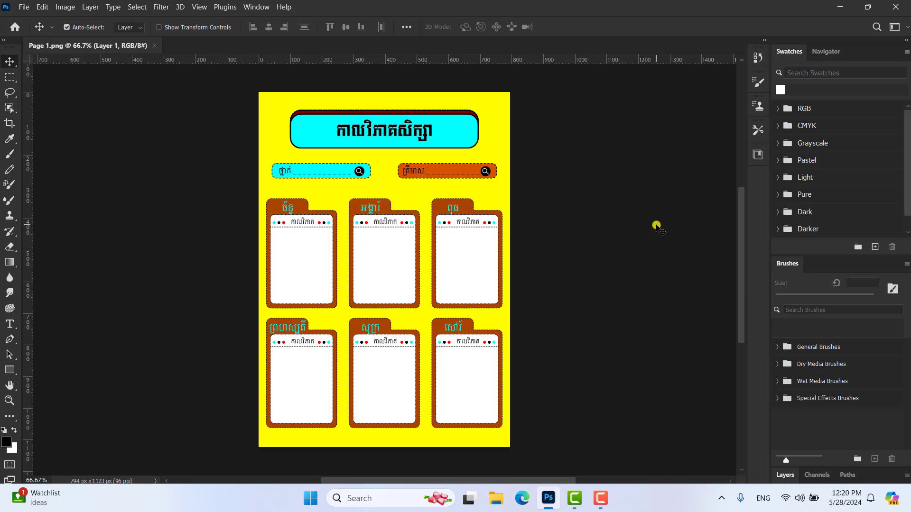
click(257, 6)
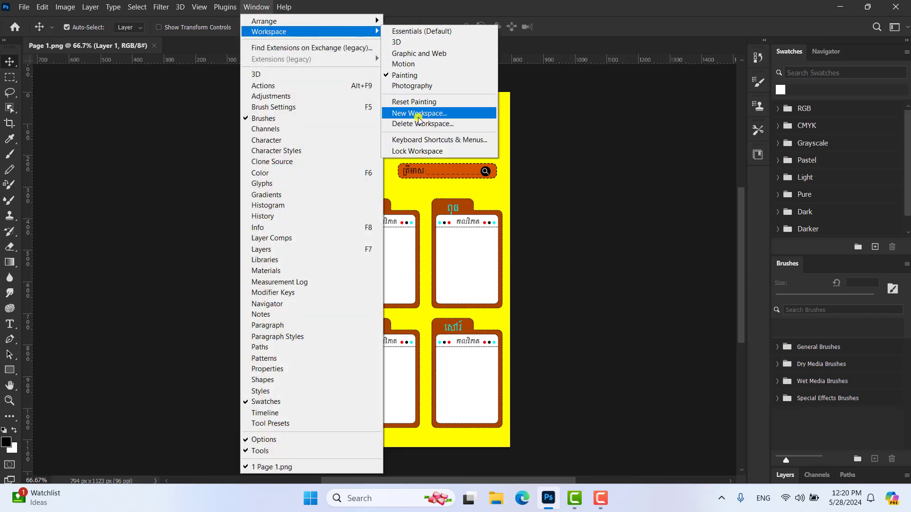
key(Escape)
key(Escape)
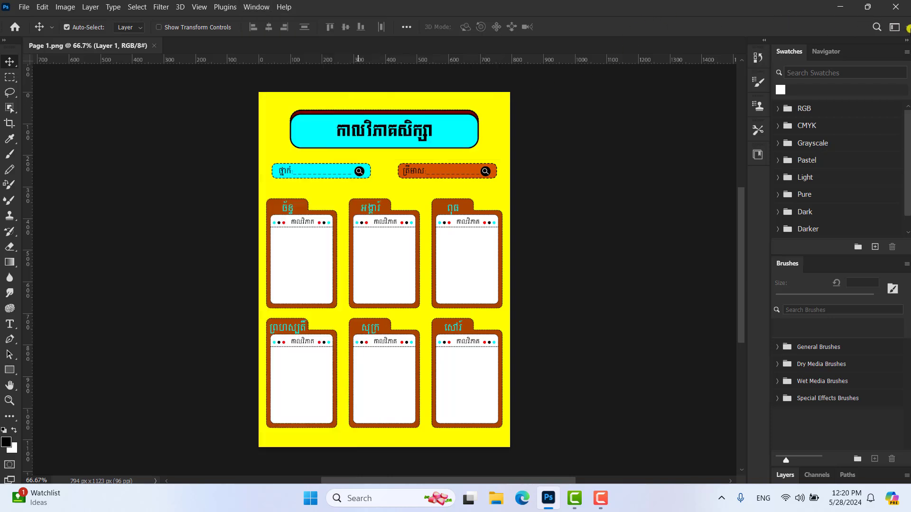
Start a new workspace and replace the default Untitled-1 name with Test 1.
click(908, 27)
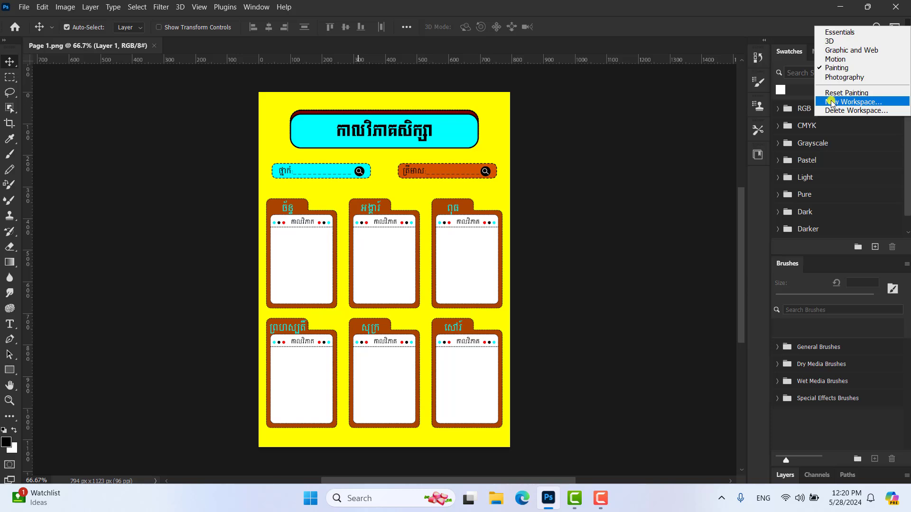
click(844, 103)
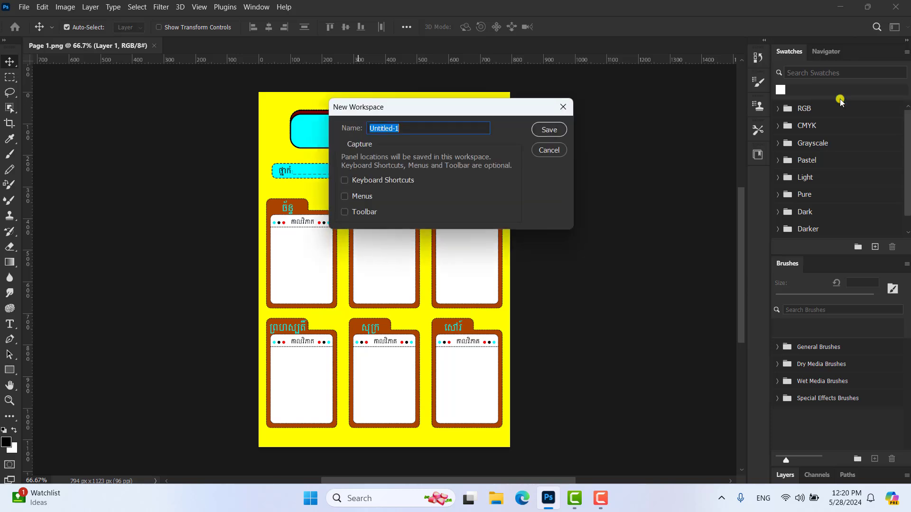
drag(459, 105, 612, 33)
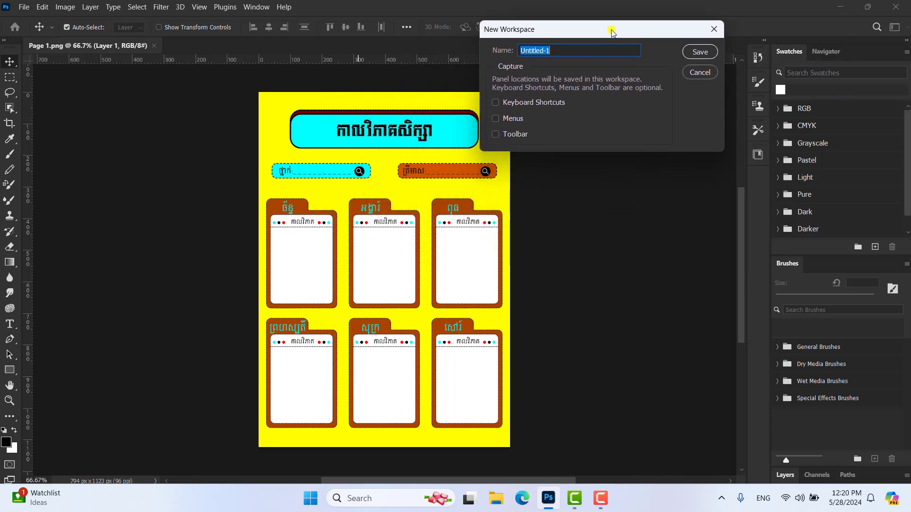
click(582, 51)
double_click(533, 51)
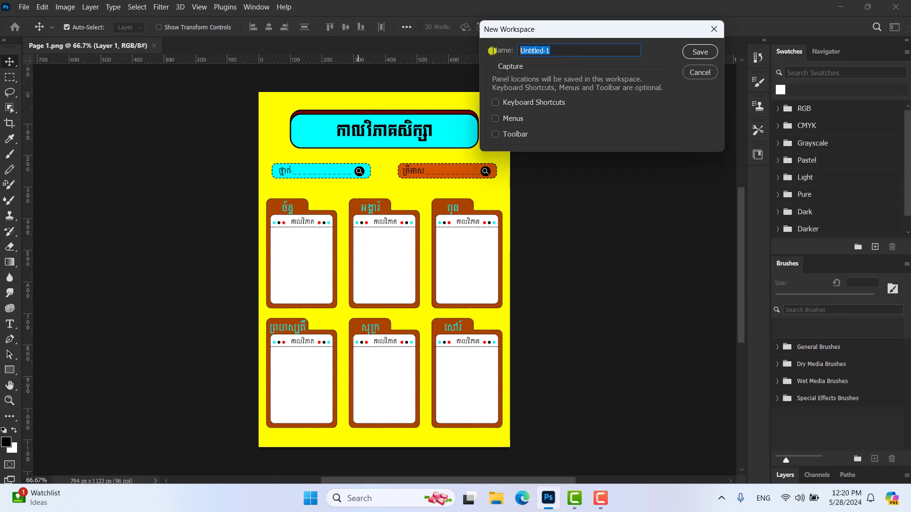
click(585, 52)
double_click(584, 52)
key(BackSpace)
text(Test 1)
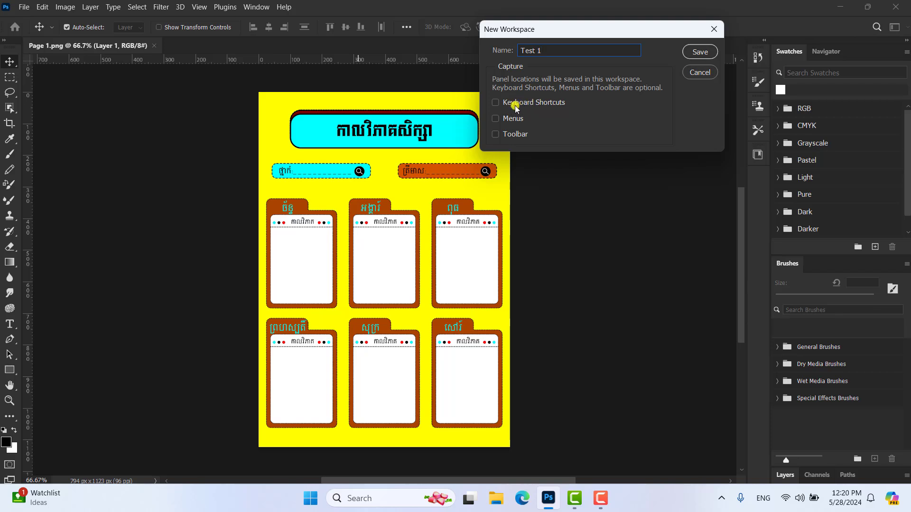
Include keyboard shortcuts, menus and toolbar, save Test 1, and make it active.
click(496, 103)
click(496, 118)
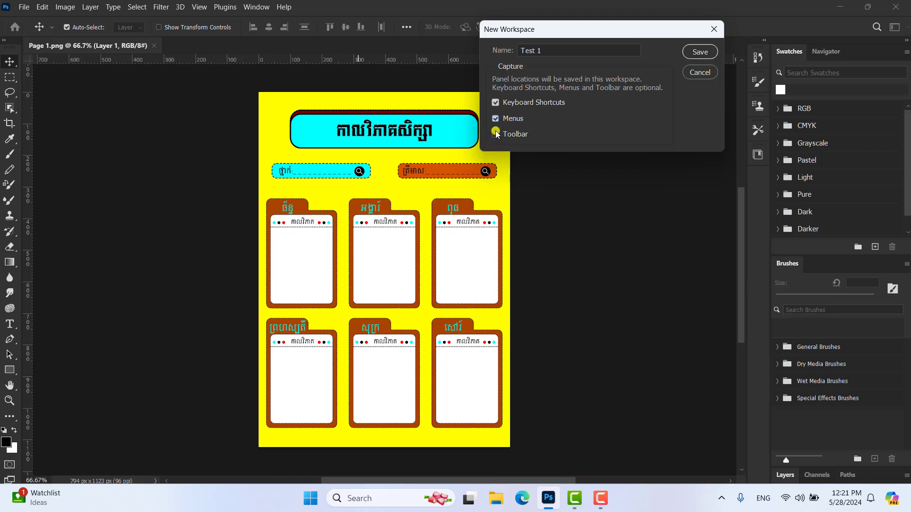
click(498, 135)
click(697, 53)
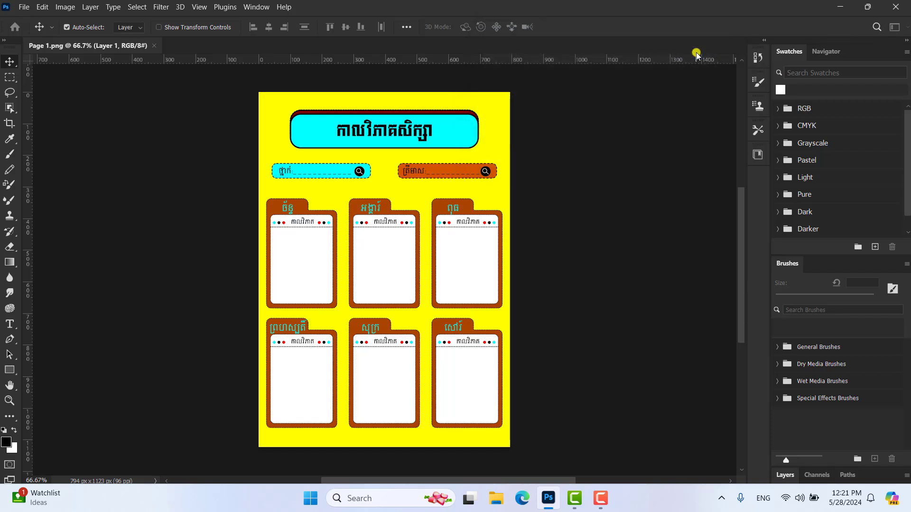
click(908, 27)
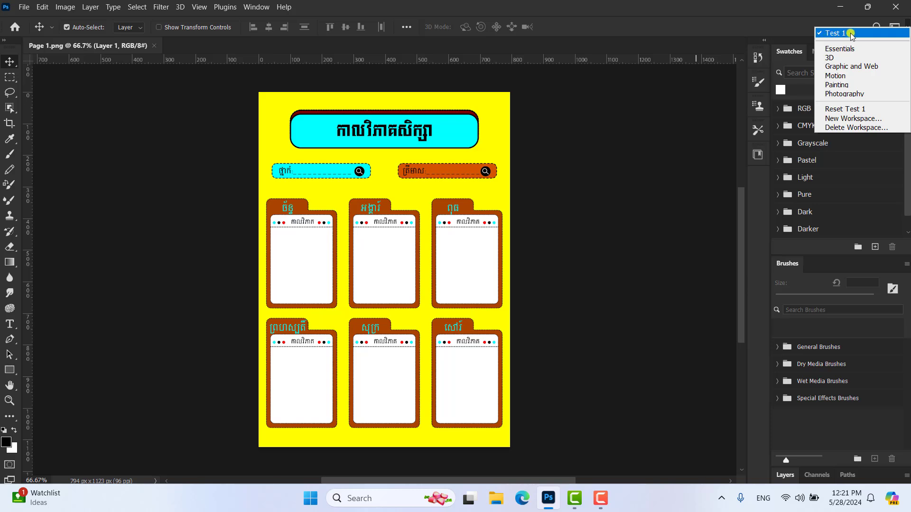
click(711, 150)
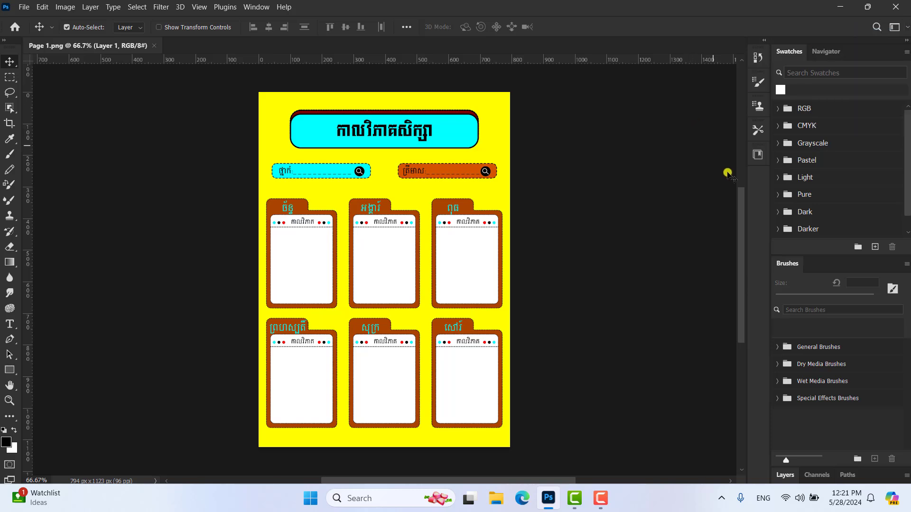
mouse_move(740, 191)
mouse_down()
mouse_move(743, 167)
mouse_move(742, 187)
mouse_up()
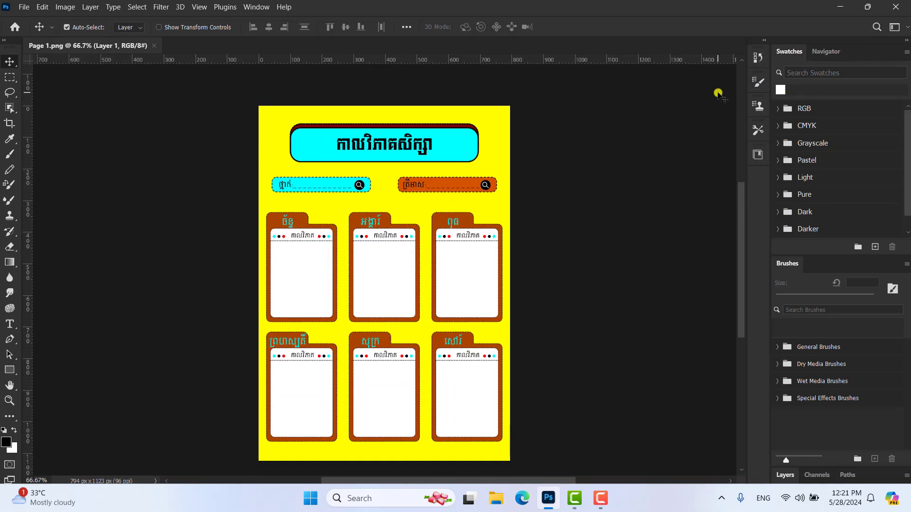
Open the Actions panel and dock Actions and History beside Swatches and Navigator.
click(253, 7)
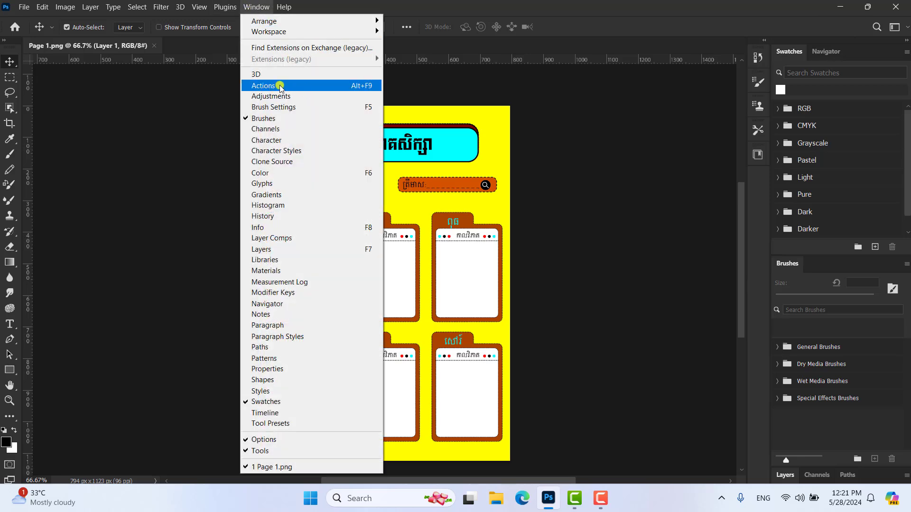
click(297, 86)
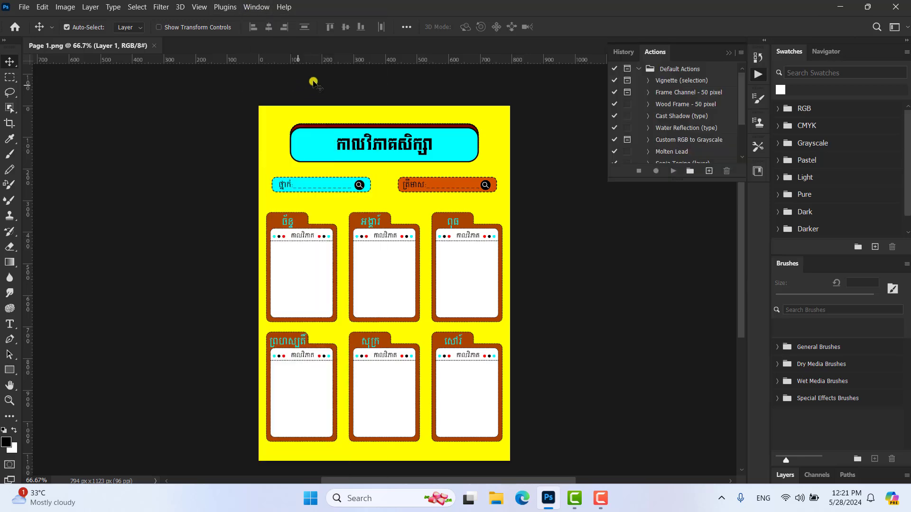
drag(655, 52, 785, 55)
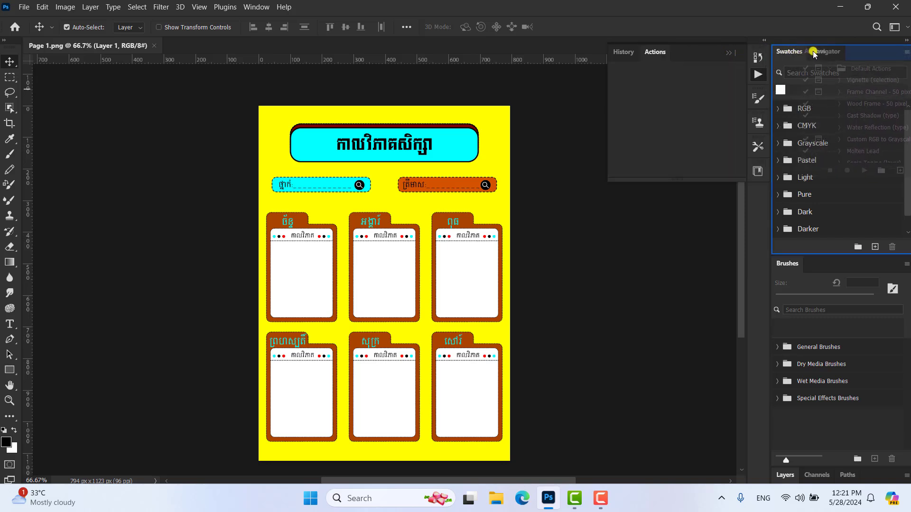
drag(785, 55, 805, 56)
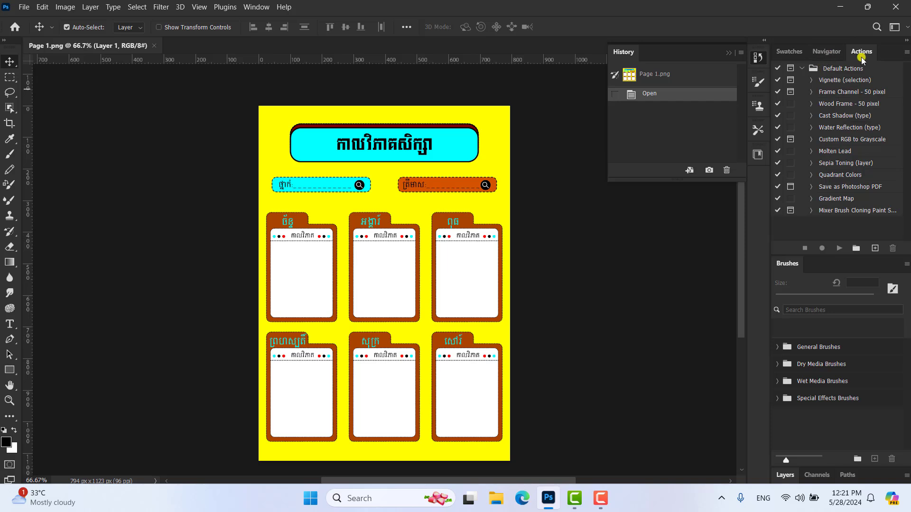
drag(623, 56, 858, 51)
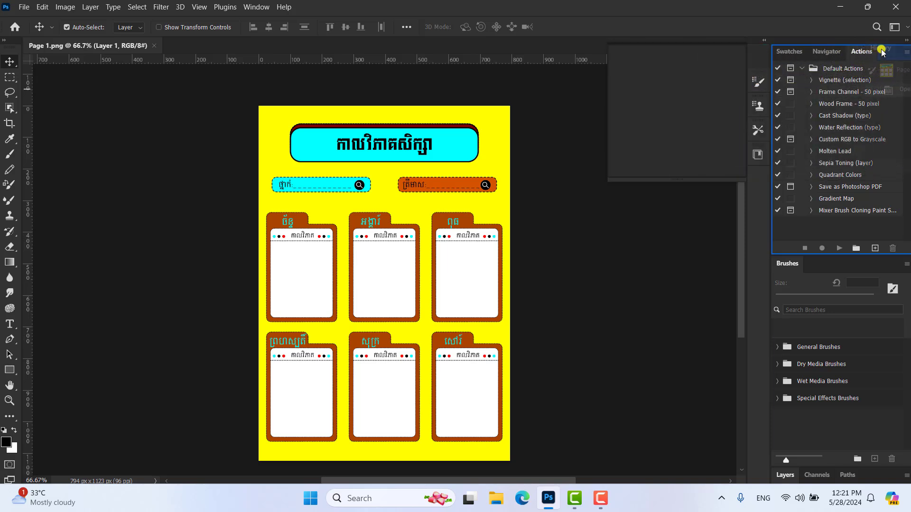
drag(858, 51, 887, 51)
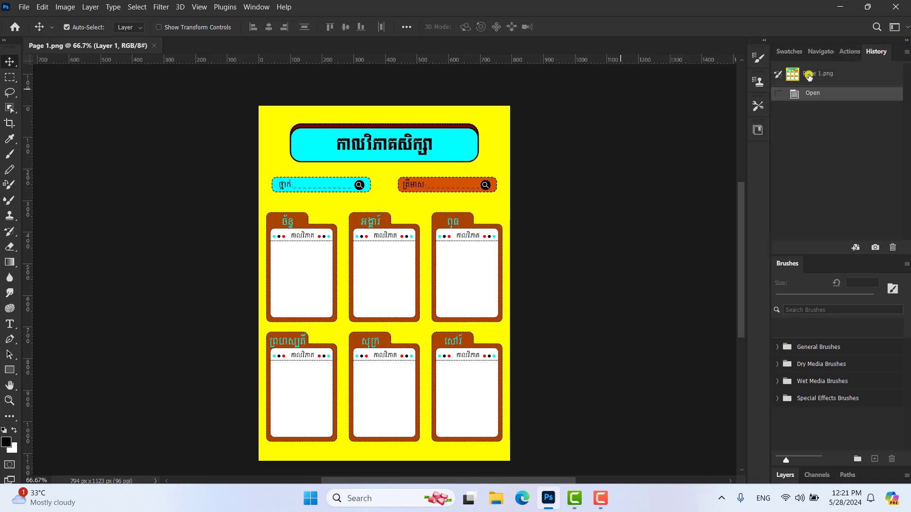
click(849, 53)
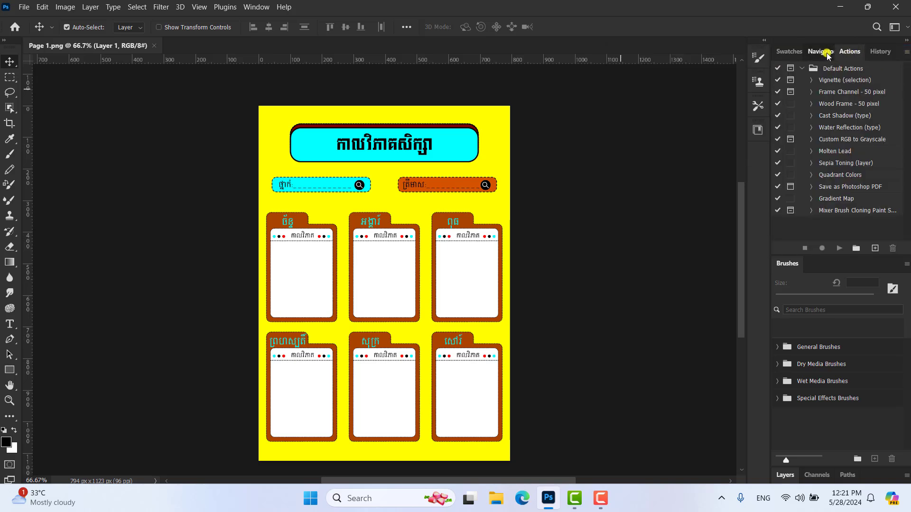
Close the Brushes panel so the Actions group fills the right-side dock.
click(829, 52)
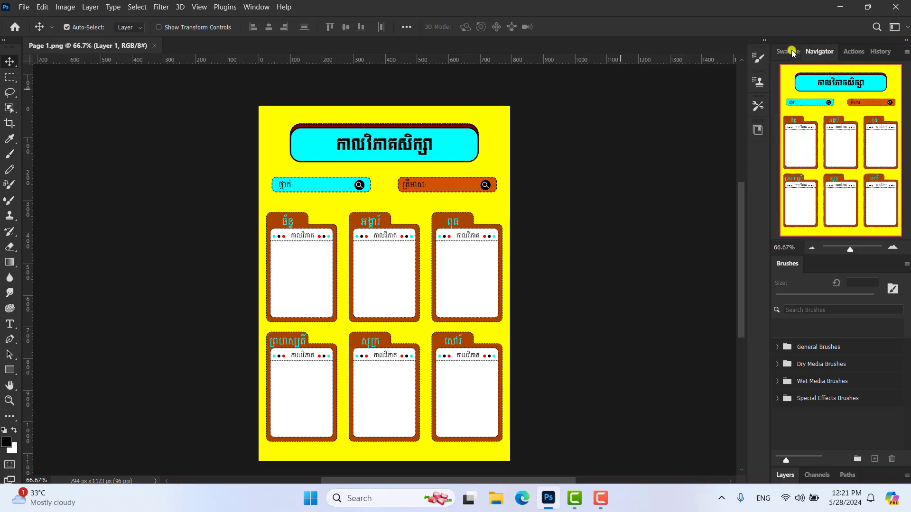
click(849, 51)
scroll(825, 247, down, 1)
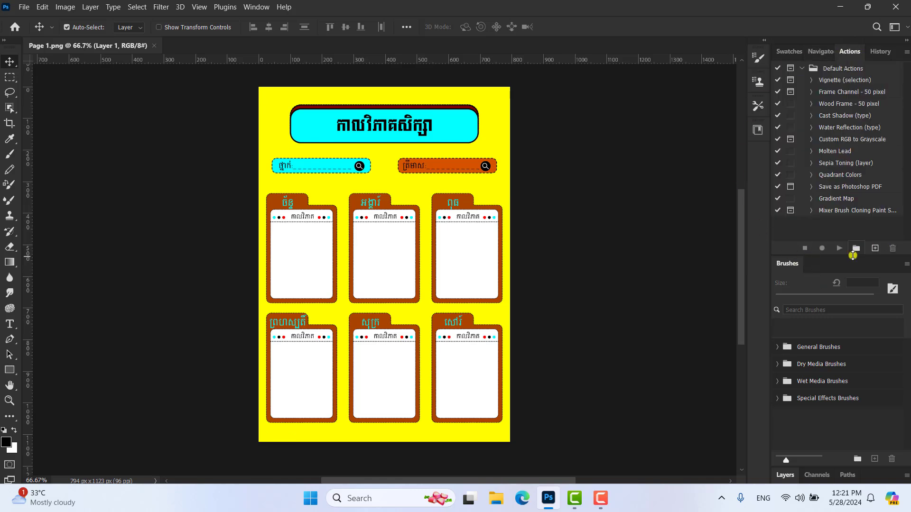
right_click(792, 266)
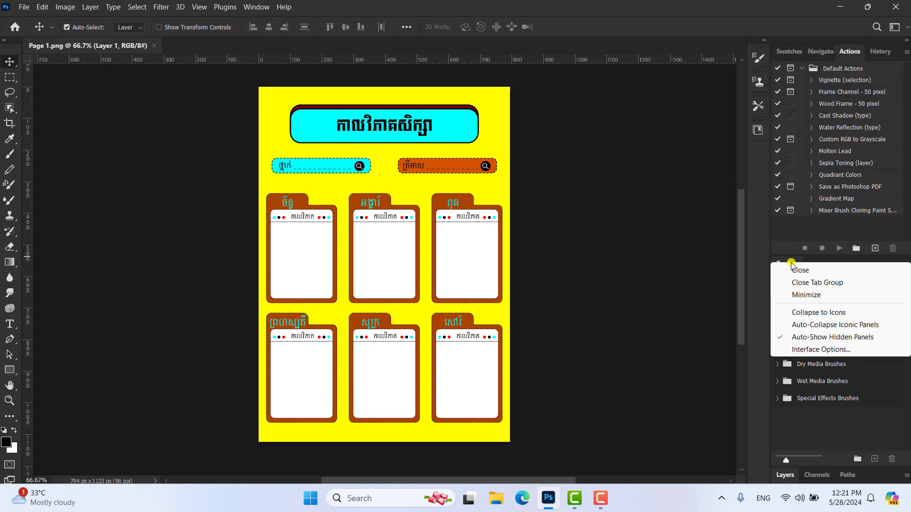
click(805, 273)
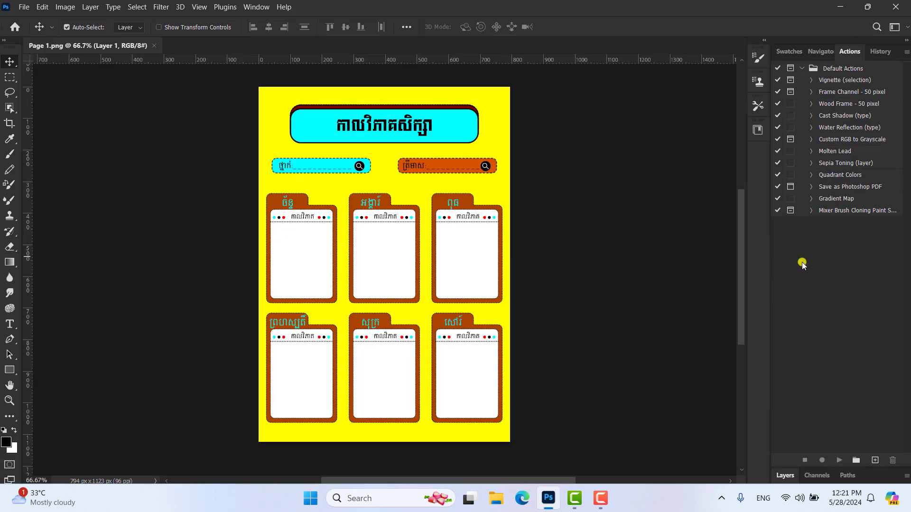
drag(743, 223, 744, 179)
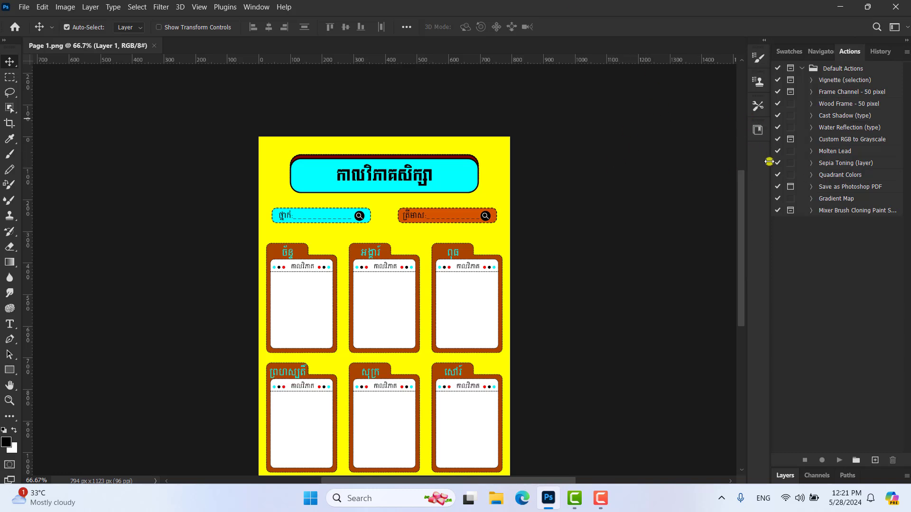
drag(743, 187, 744, 203)
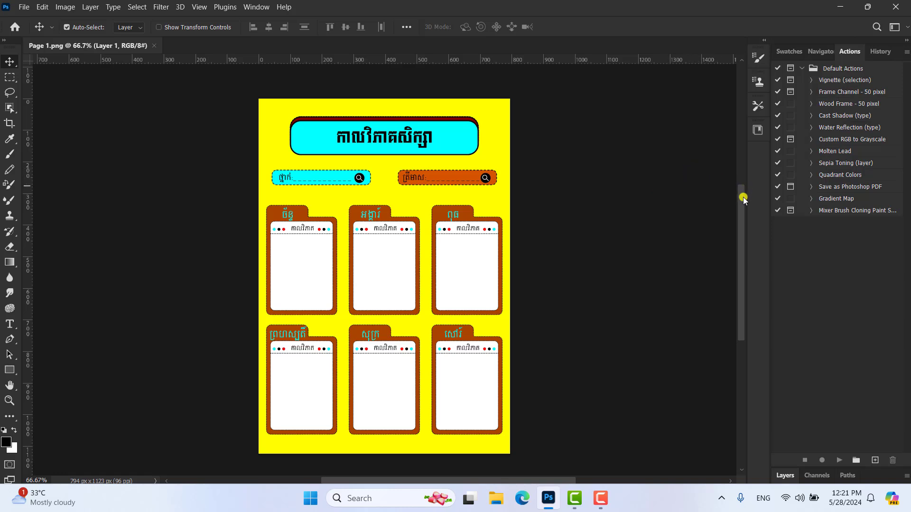
Switch workspaces to Essentials, then Test 1, then back to Essentials.
click(906, 27)
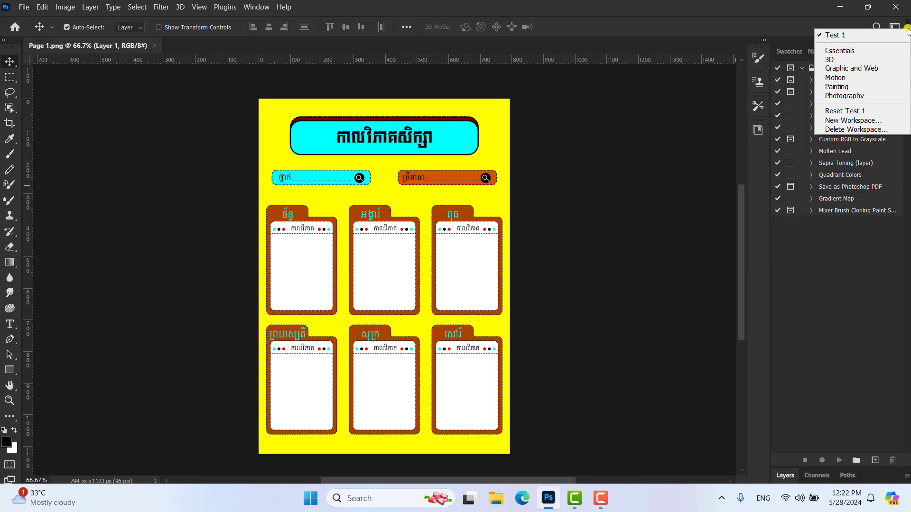
click(836, 50)
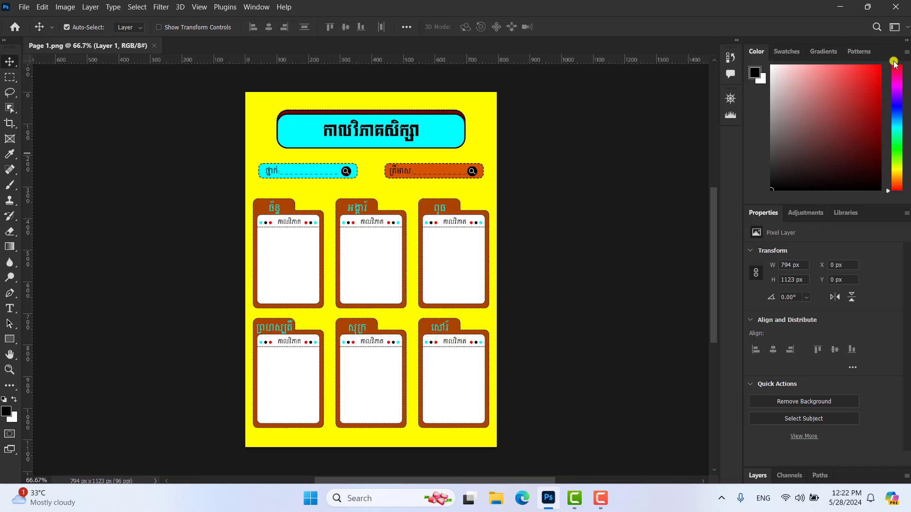
click(906, 28)
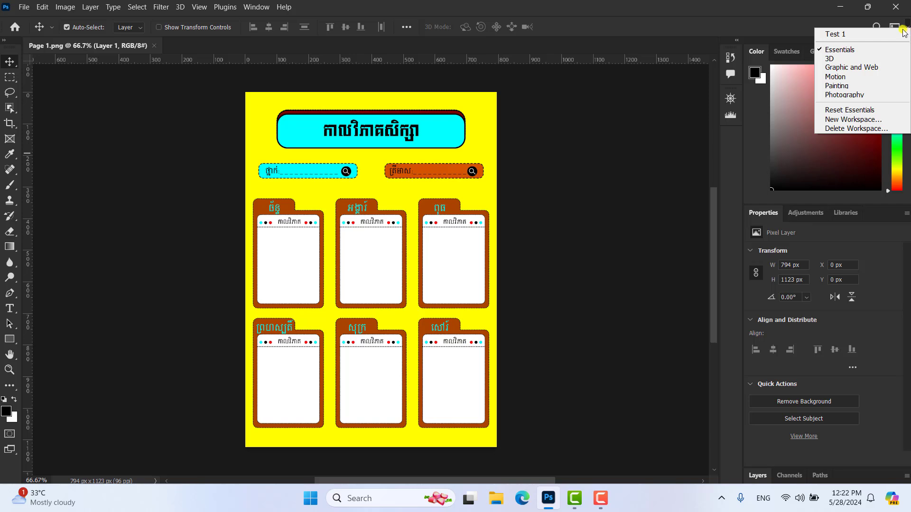
click(847, 35)
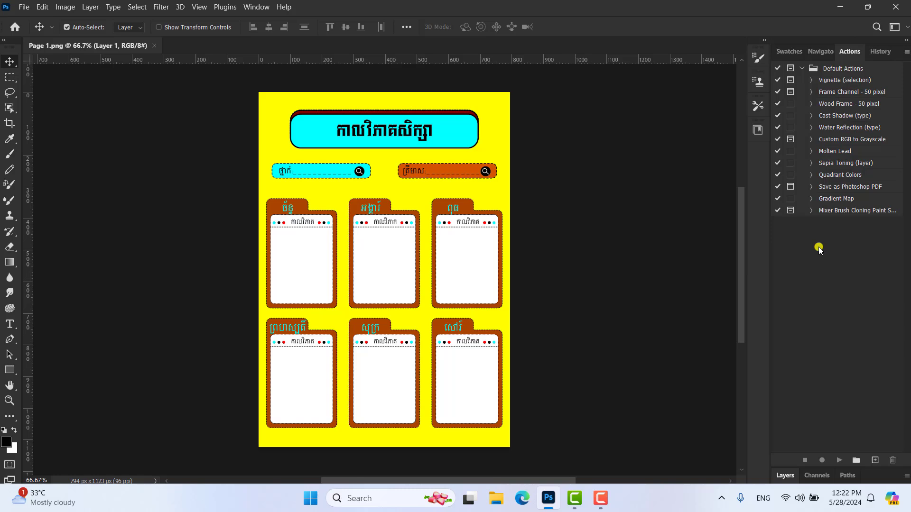
click(907, 27)
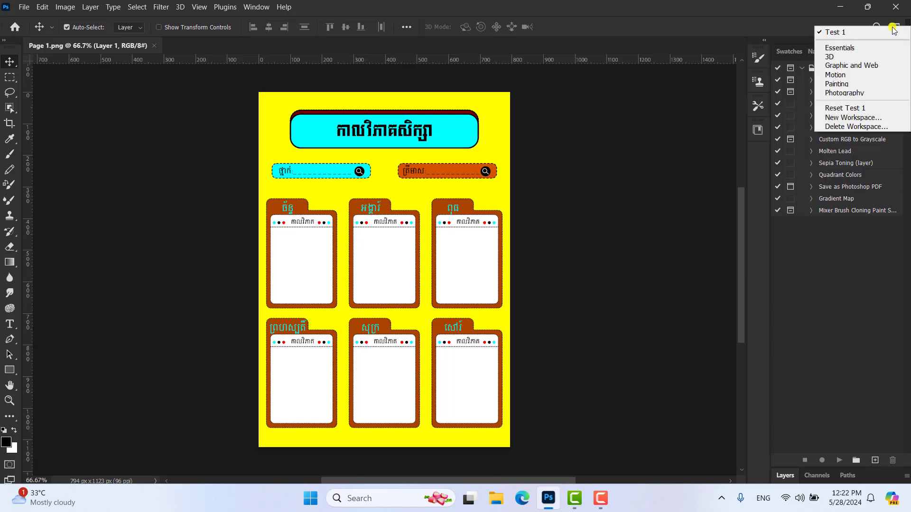
click(844, 48)
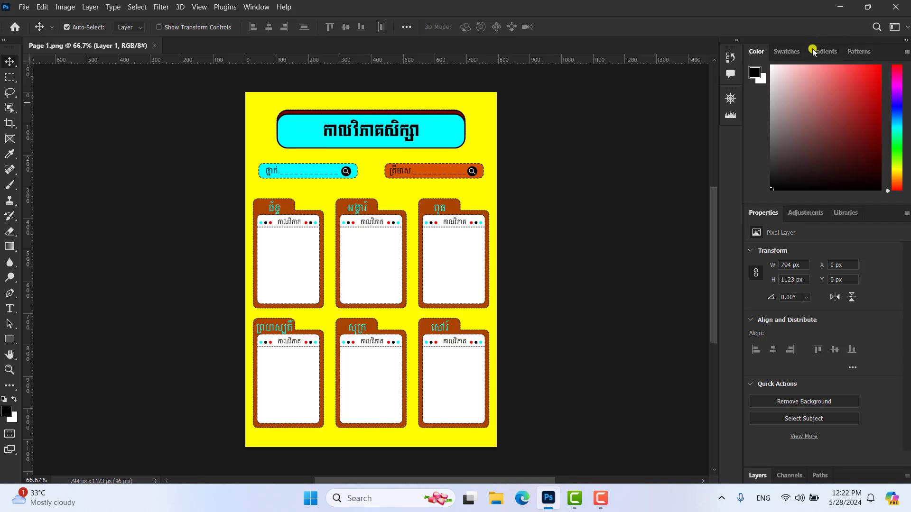
Close the Patterns panel and move the Gradients tab ahead of Swatches.
click(858, 51)
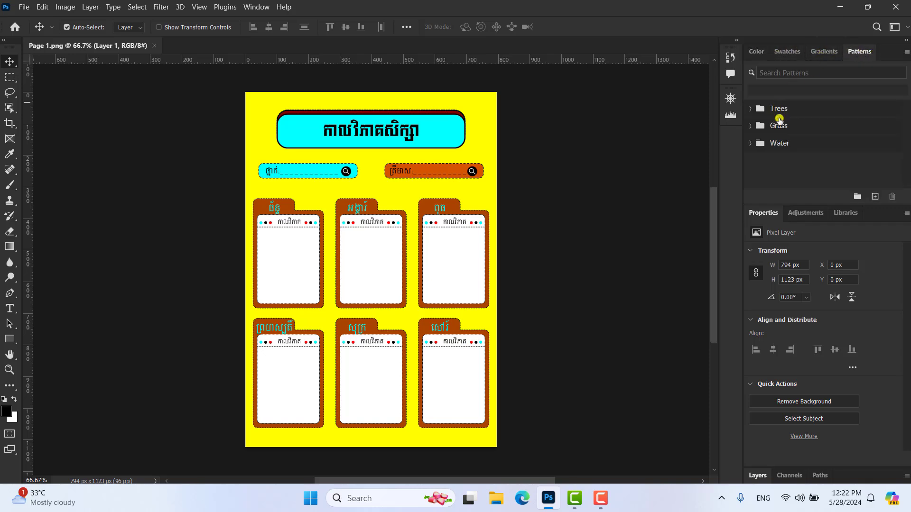
right_click(859, 51)
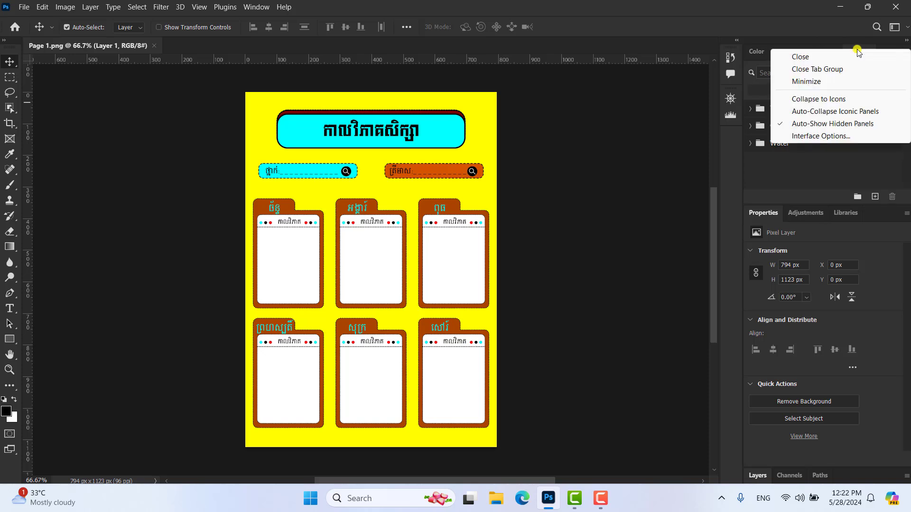
click(812, 58)
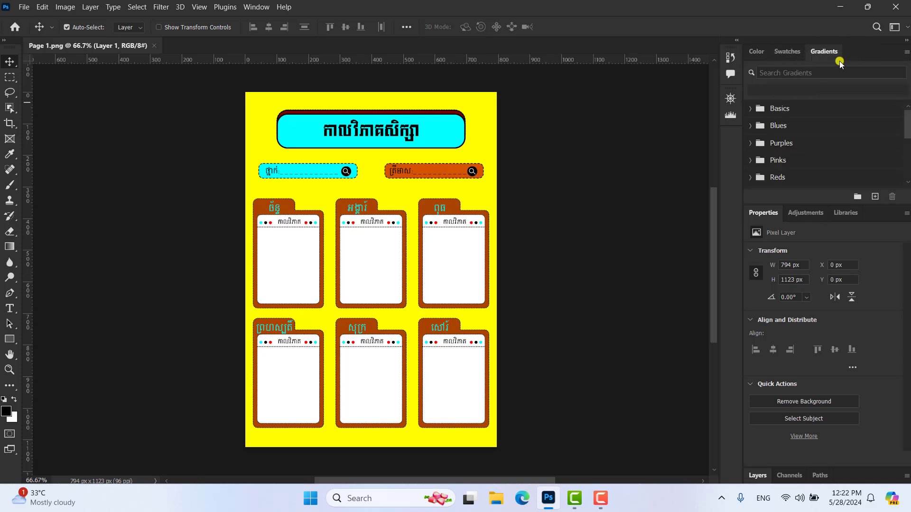
drag(824, 52, 795, 57)
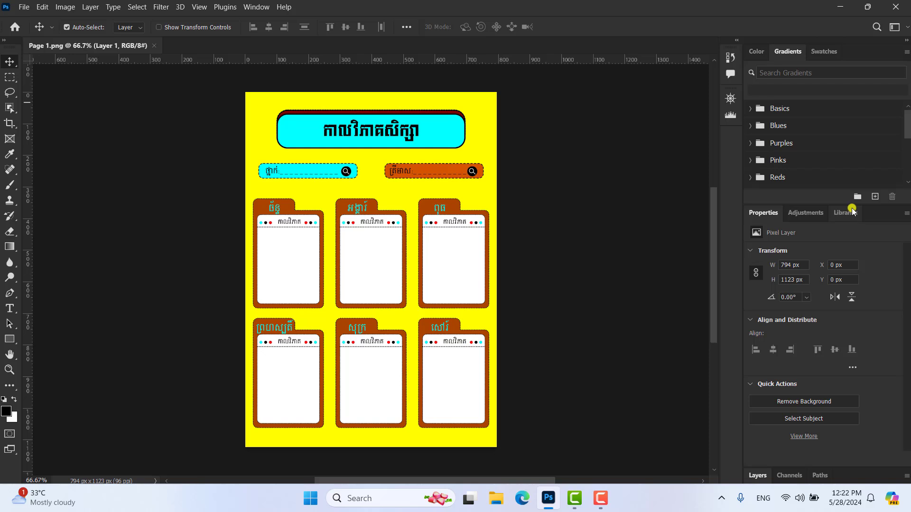
click(907, 27)
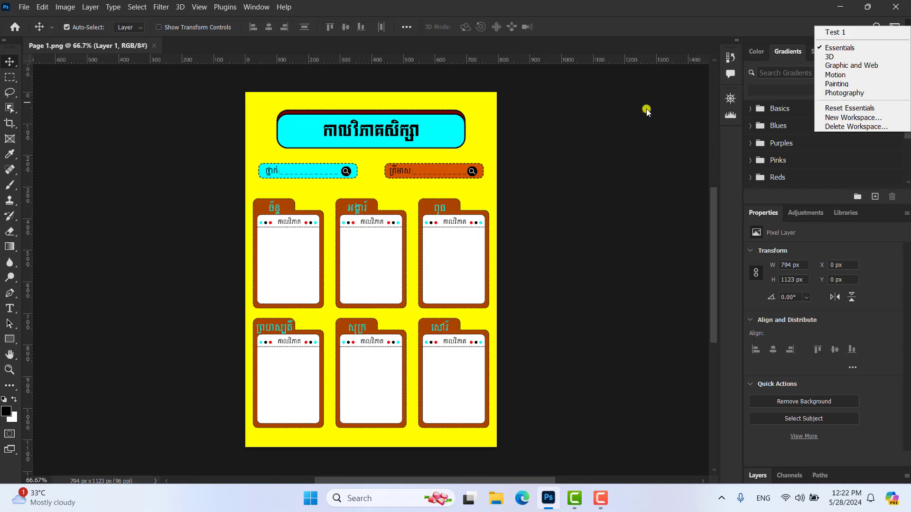
Reset Essentials via Window > Workspace and again from the workspace switcher.
click(256, 7)
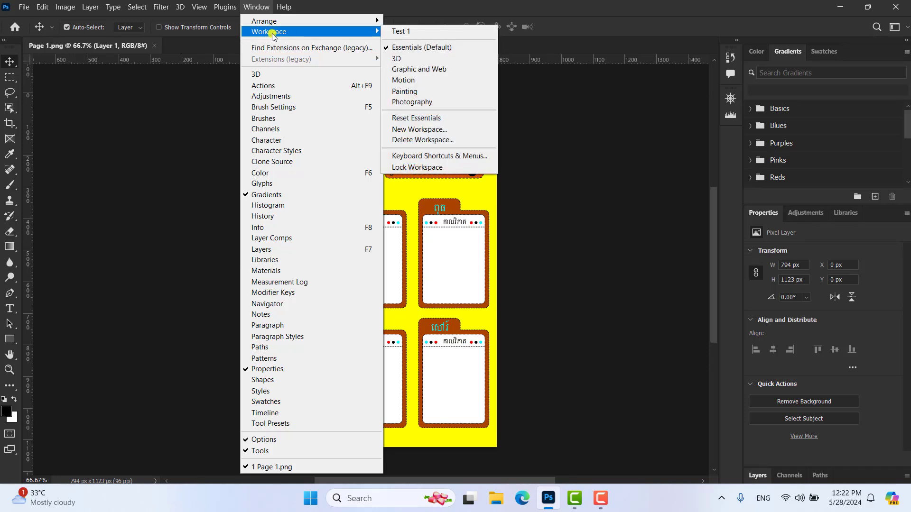
mouse_move(269, 31)
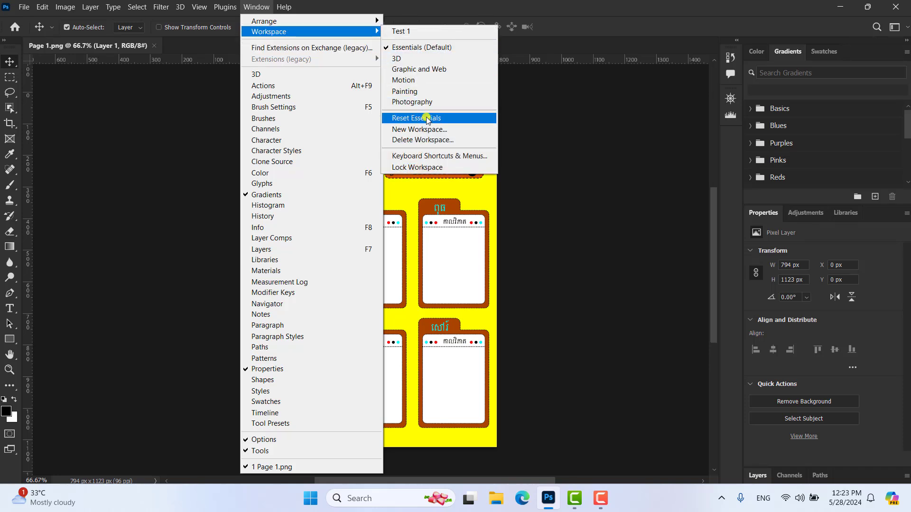
click(617, 128)
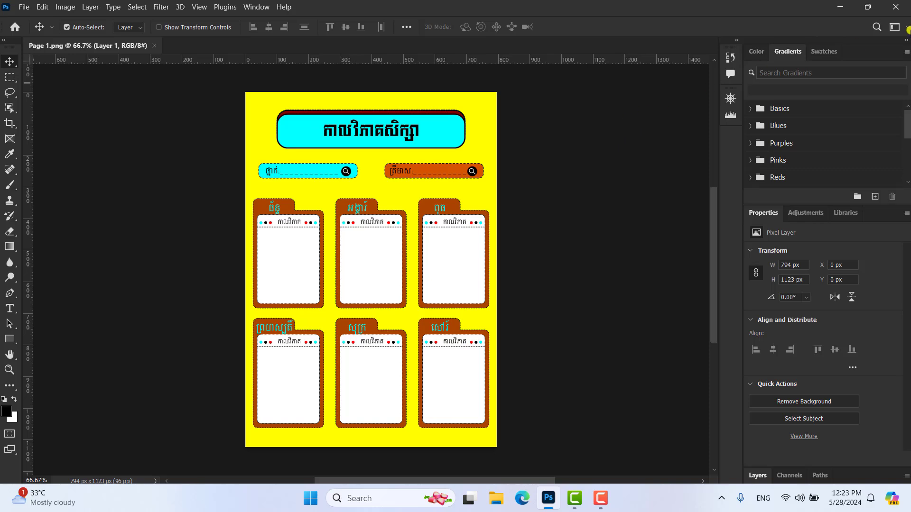
click(906, 29)
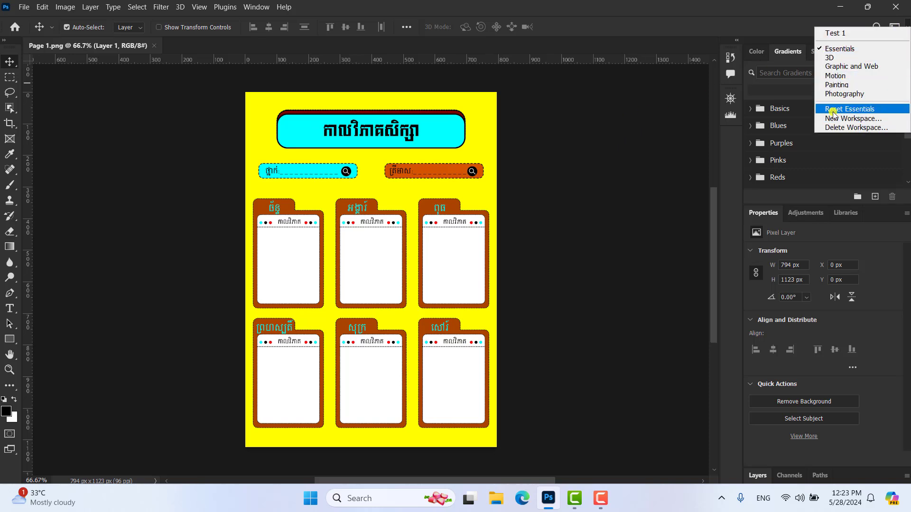
click(857, 113)
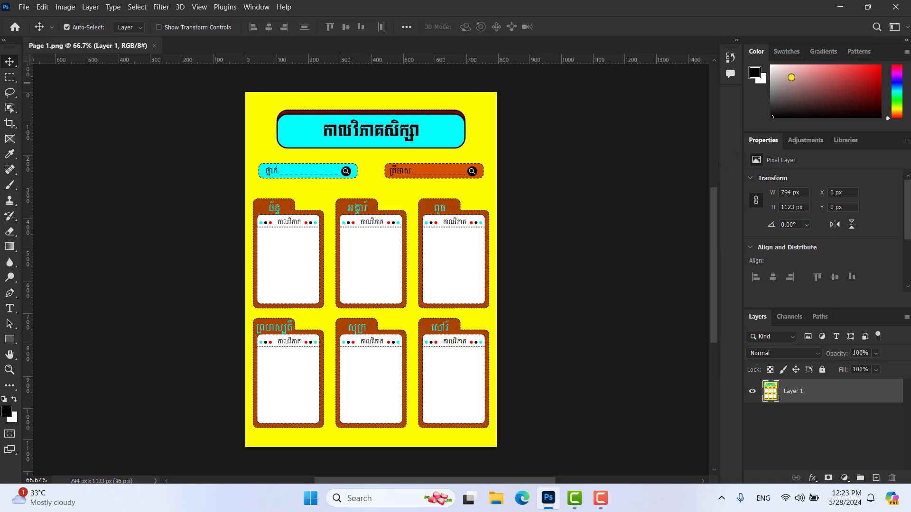
Show the workspace switcher list at the top right of the options bar.
click(902, 29)
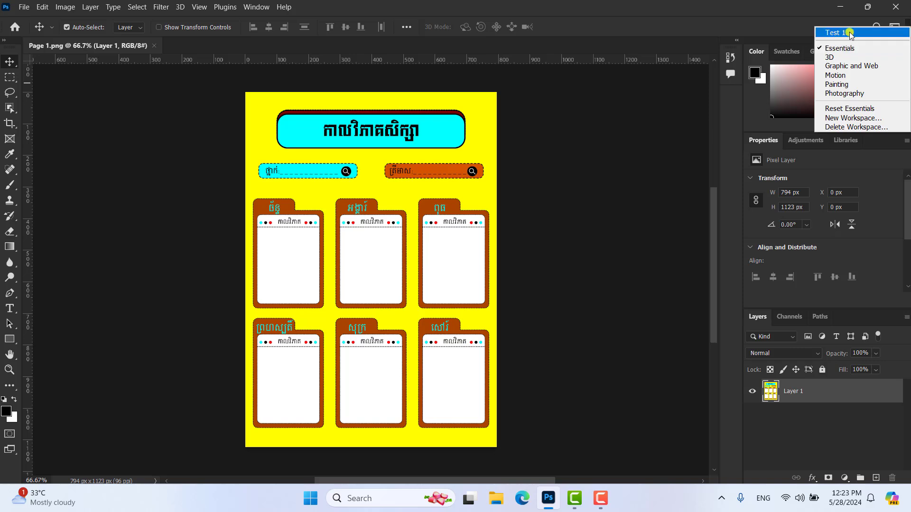
Delete the Test 1 workspace through Delete Workspace and confirm with Yes.
click(864, 128)
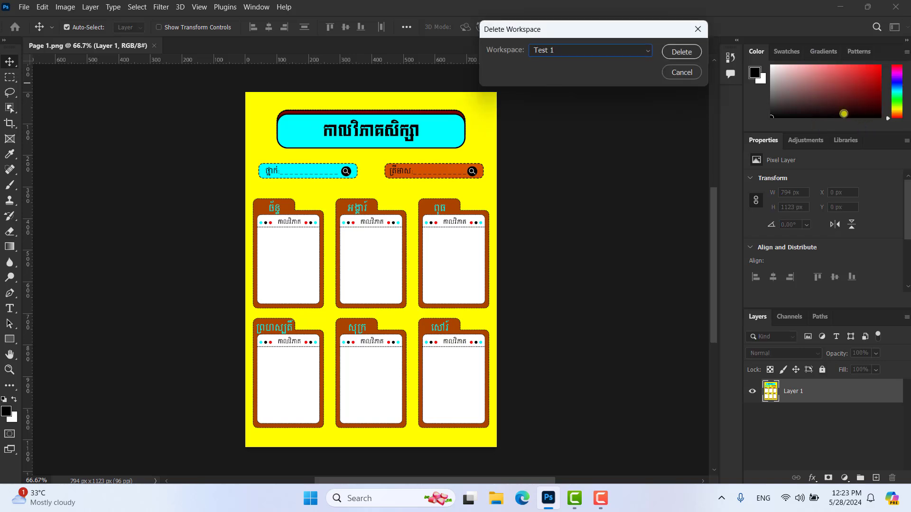
click(649, 50)
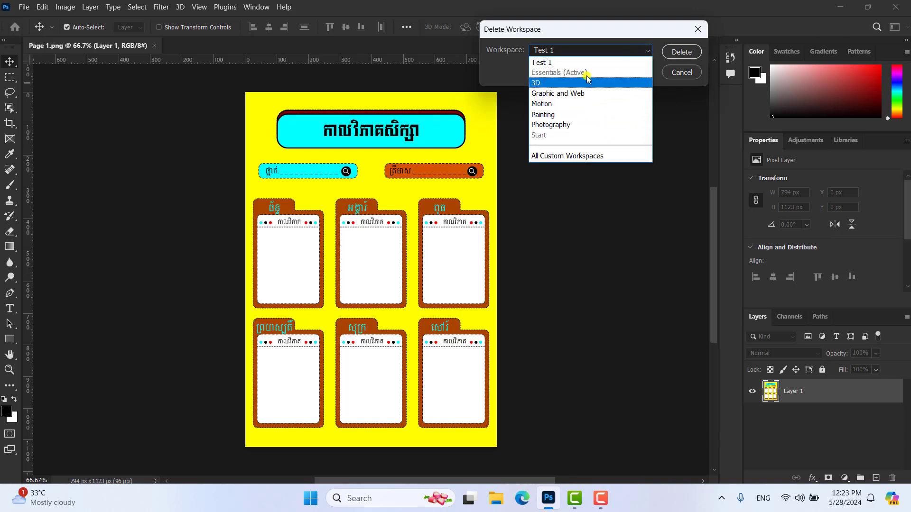
click(630, 40)
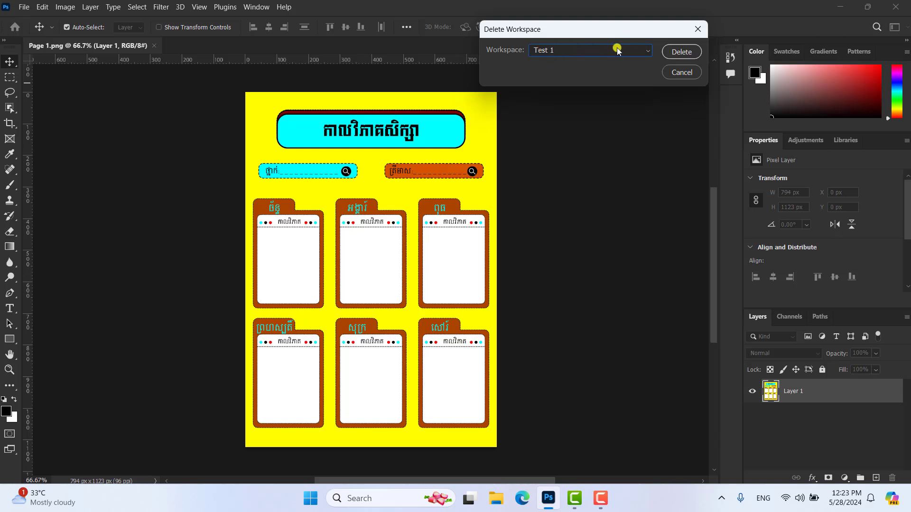
click(683, 52)
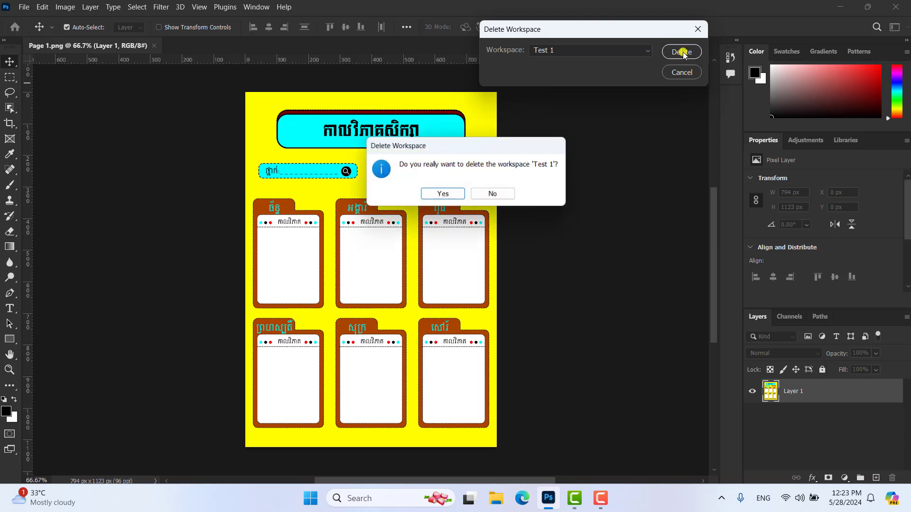
click(449, 195)
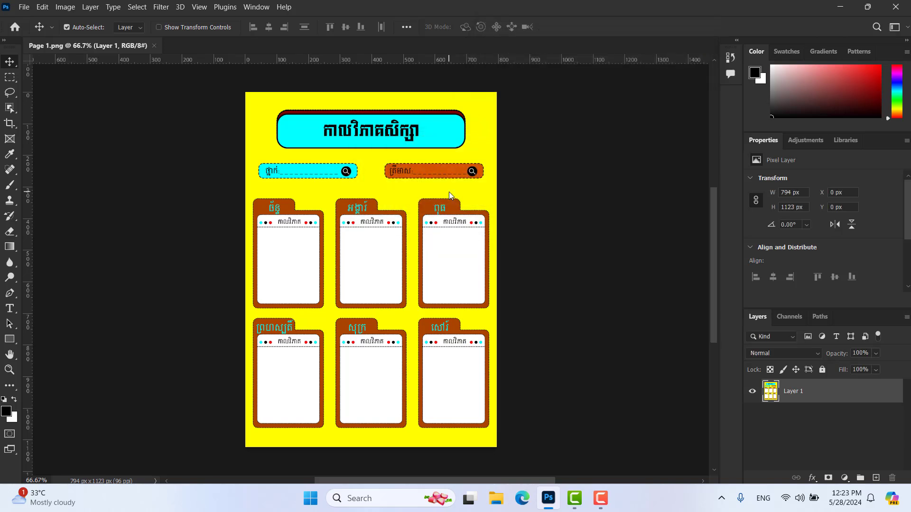
click(906, 28)
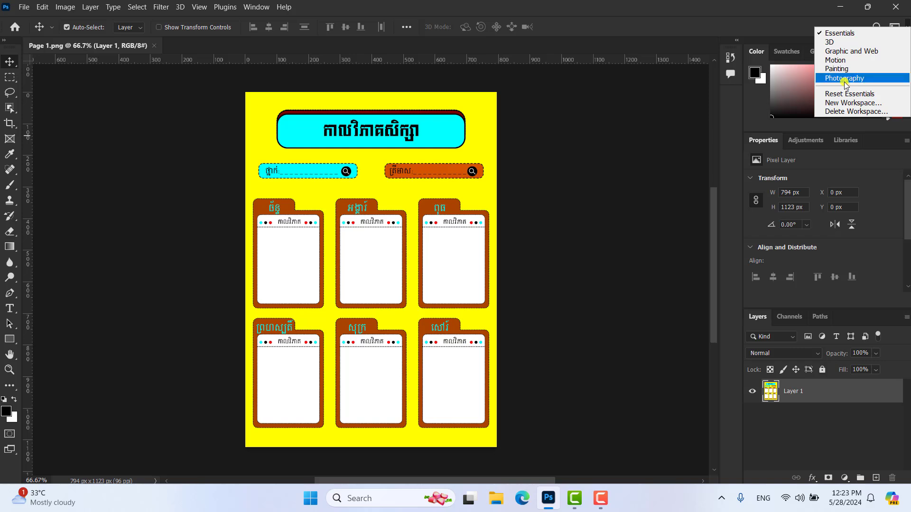
click(648, 151)
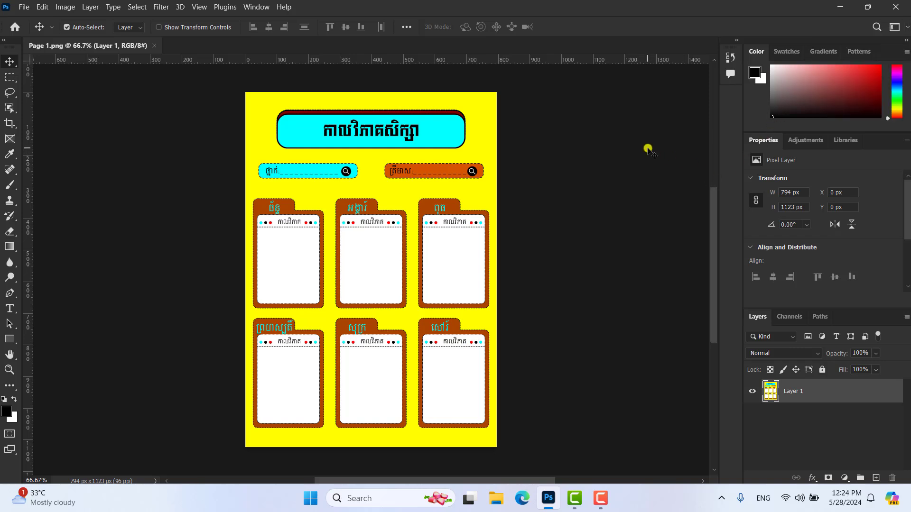